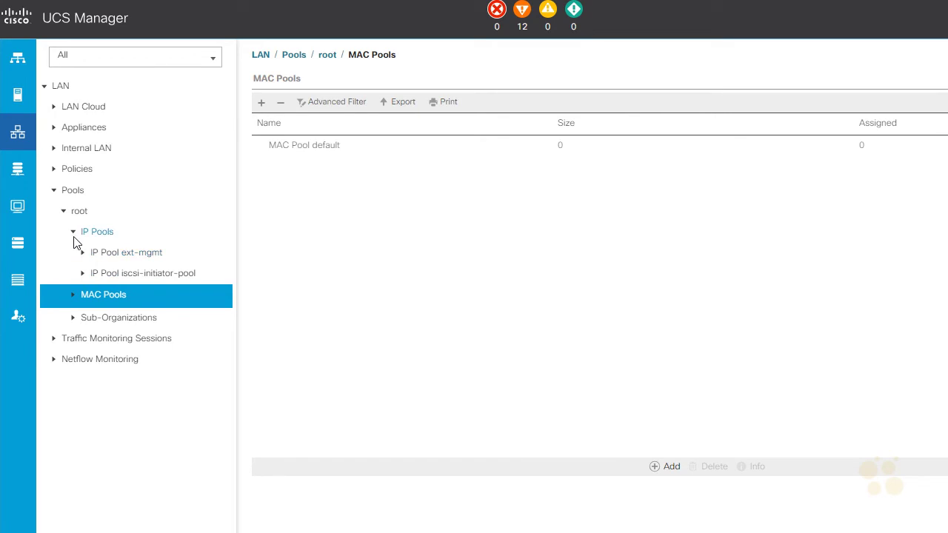
# - Delete the default MAC pool from the root organization's MAC pools
pyautogui.click(73, 232)
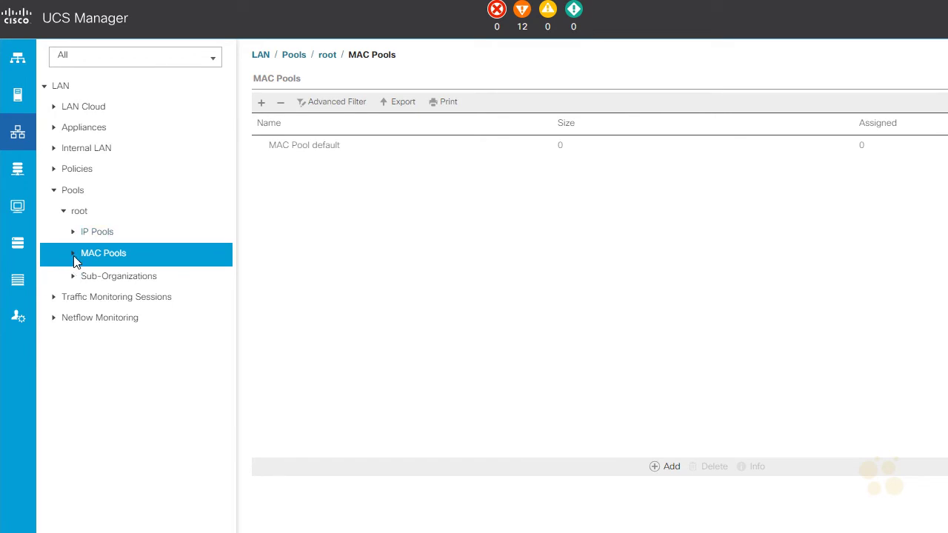
pyautogui.click(73, 253)
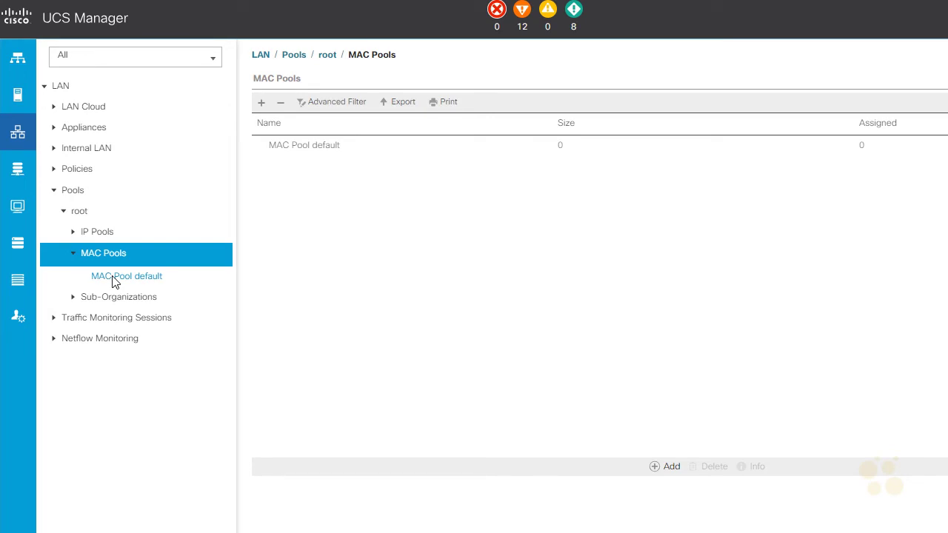
pyautogui.click(115, 279)
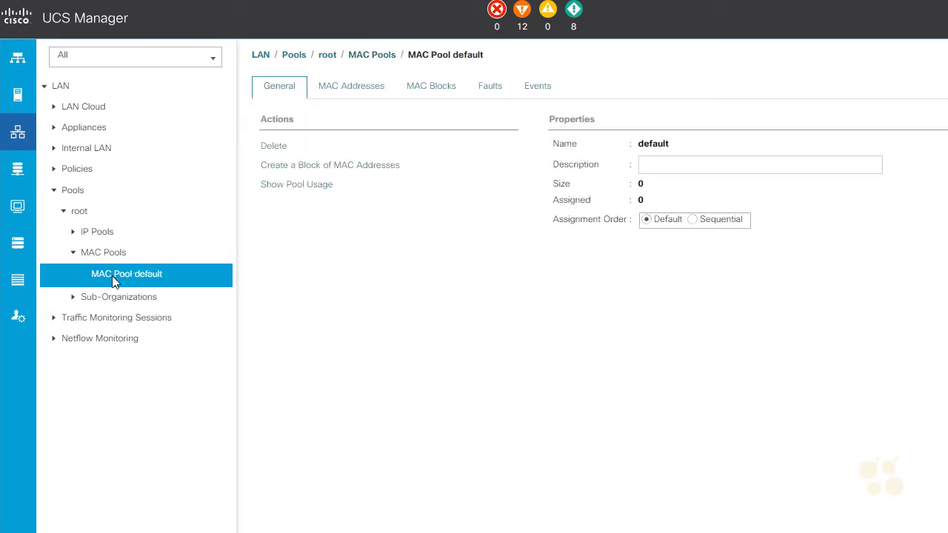
pyautogui.doubleClick(640, 184)
pyautogui.click(367, 309)
pyautogui.rightClick(138, 273)
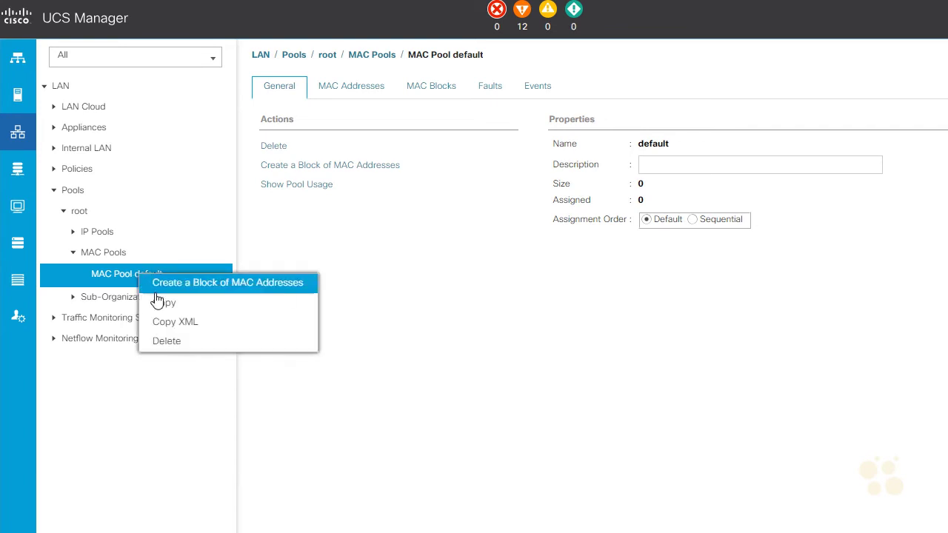
pyautogui.click(204, 342)
pyautogui.click(698, 345)
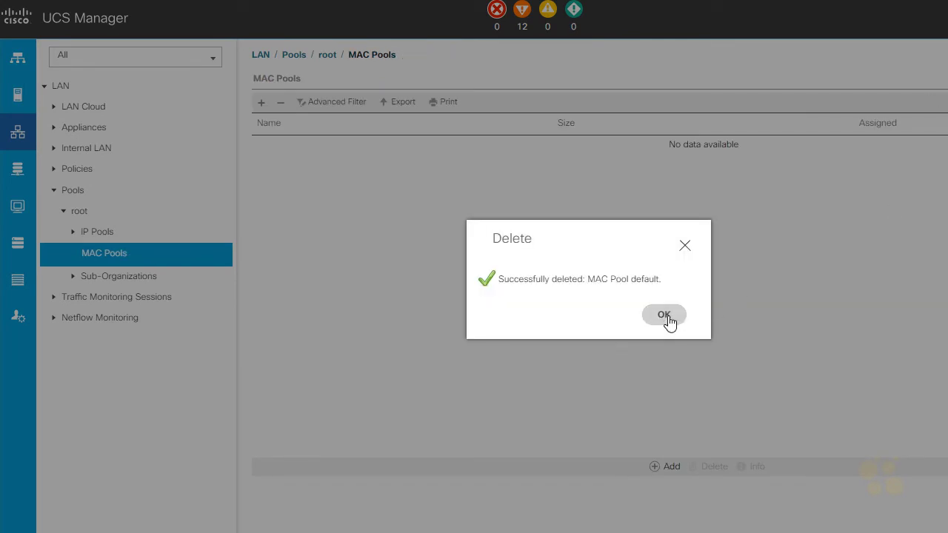
pyautogui.click(664, 317)
# - Start a new root MAC pool named MAC-A with the description "Fabric A MAC Addresses" and proceed to its MAC addresses
pyautogui.rightClick(102, 264)
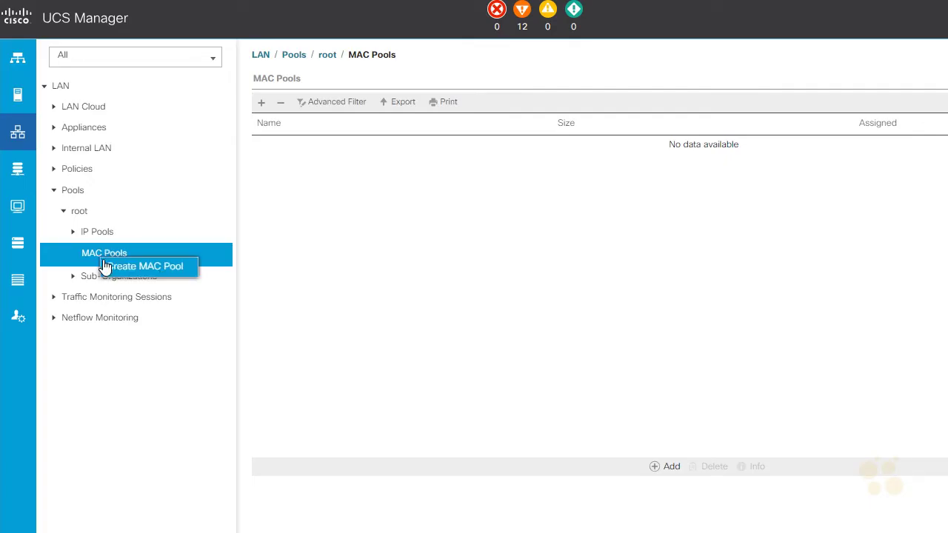
pyautogui.click(115, 267)
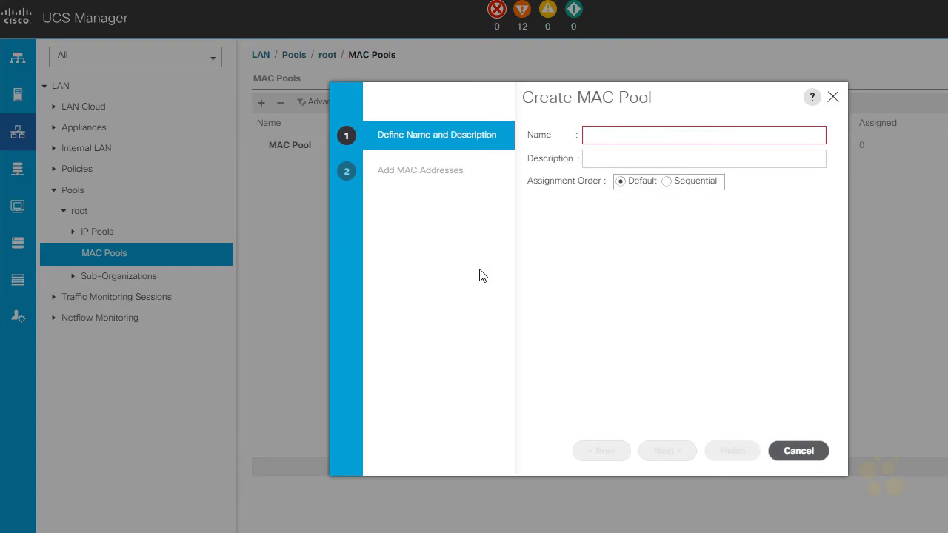
pyautogui.click(601, 135)
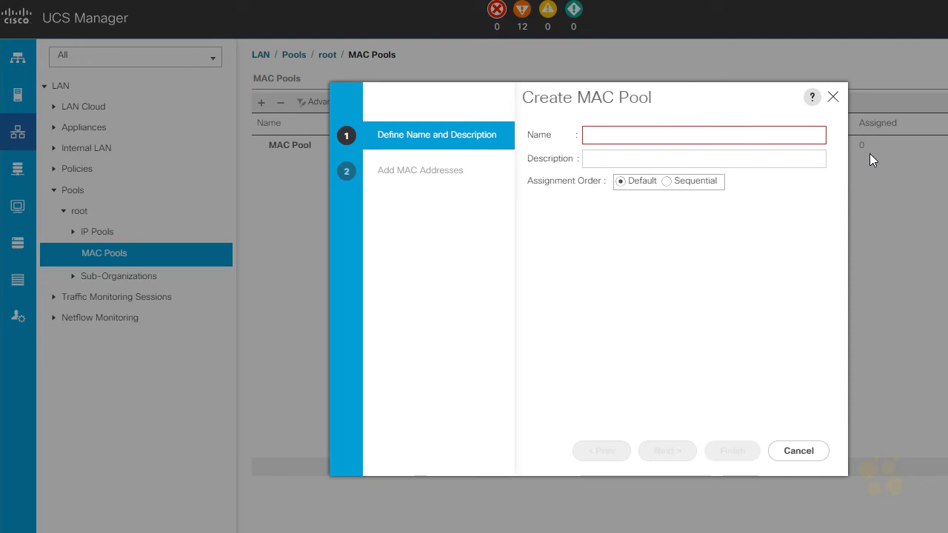
pyautogui.write('MAC-A')
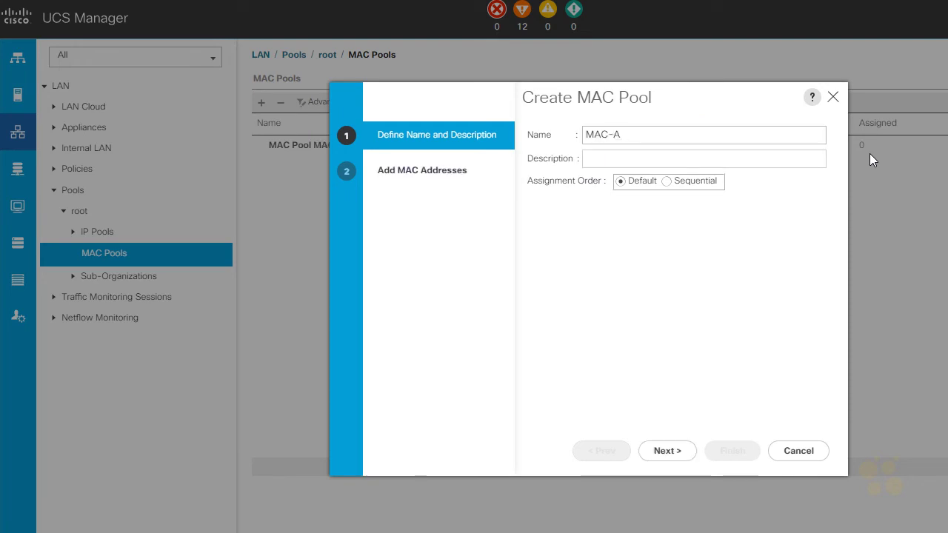
pyautogui.click(593, 159)
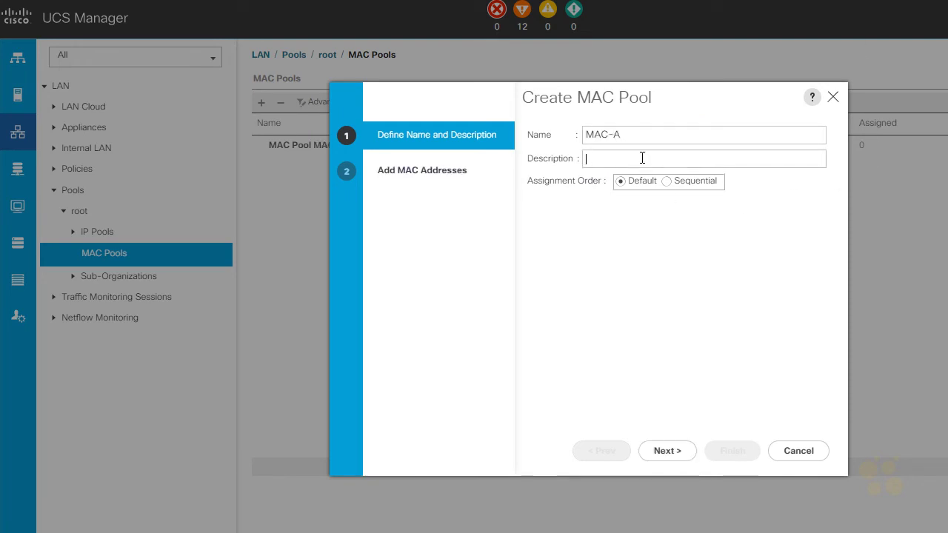
pyautogui.write('Fabric A MAC Addresses')
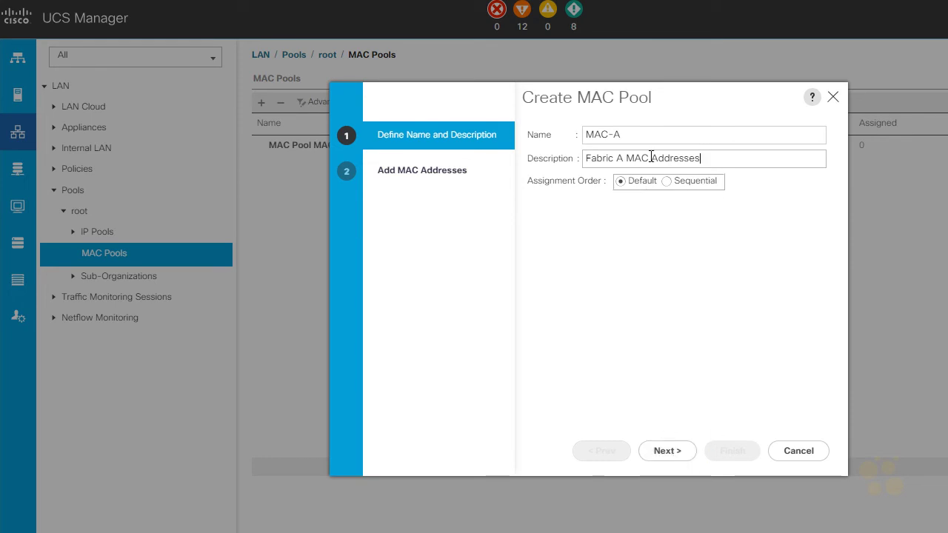
pyautogui.click(674, 453)
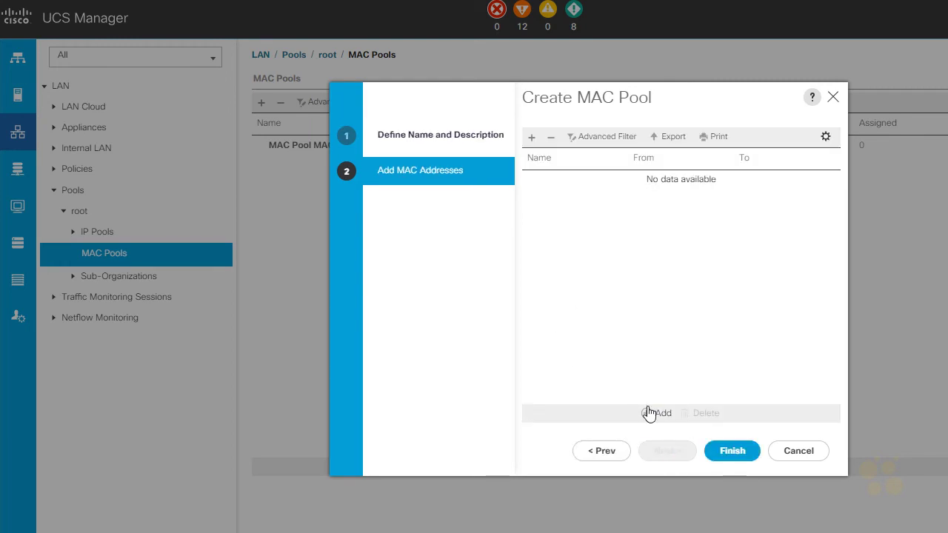
# - Add a block of 1000 MAC addresses starting at 00:25:B5:AA:00:00 to the MAC-A pool
pyautogui.click(652, 414)
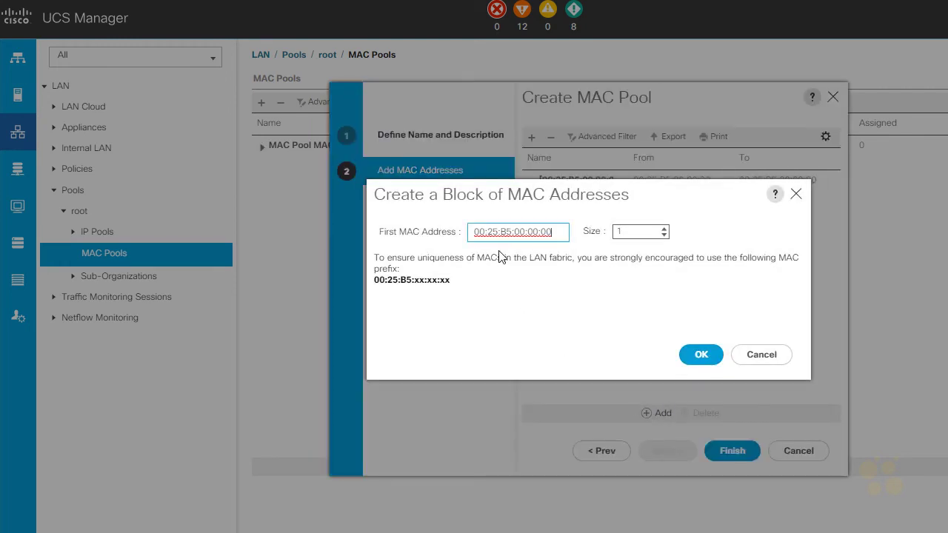
pyautogui.moveTo(563, 232); pyautogui.dragTo(469, 237)
pyautogui.click(514, 233)
pyautogui.moveTo(514, 232); pyautogui.dragTo(476, 237)
pyautogui.click(521, 234)
pyautogui.doubleClick(520, 232)
pyautogui.write('AA')
pyautogui.click(639, 228)
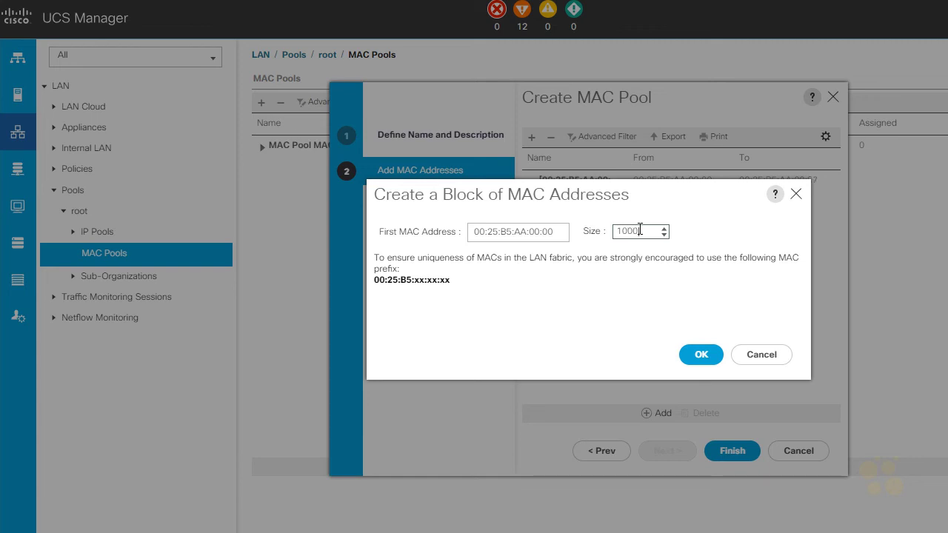
pyautogui.moveTo(514, 232); pyautogui.dragTo(560, 231)
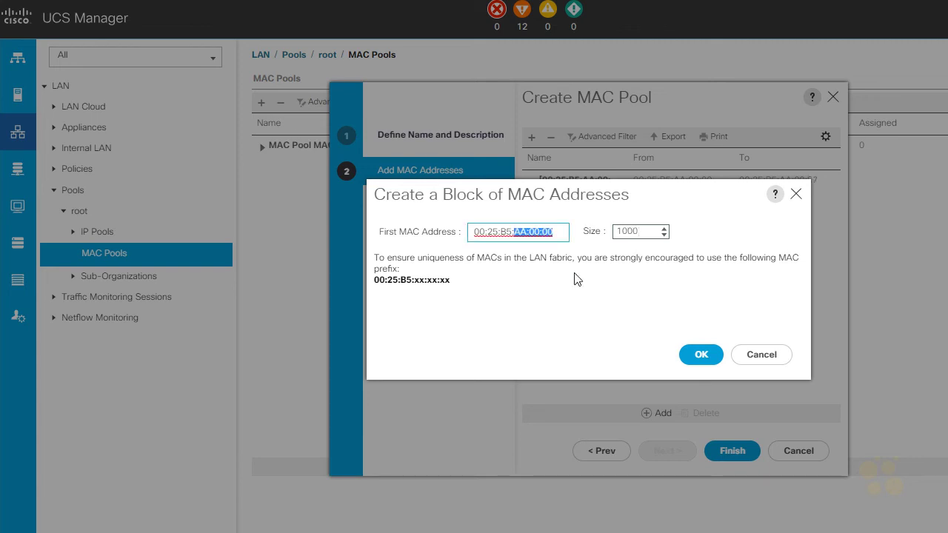
pyautogui.click(575, 262)
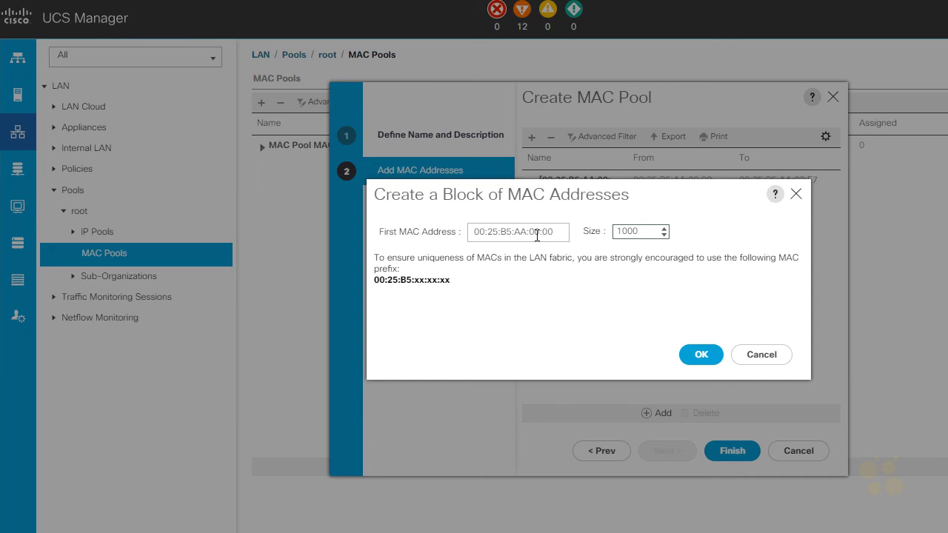
pyautogui.click(701, 355)
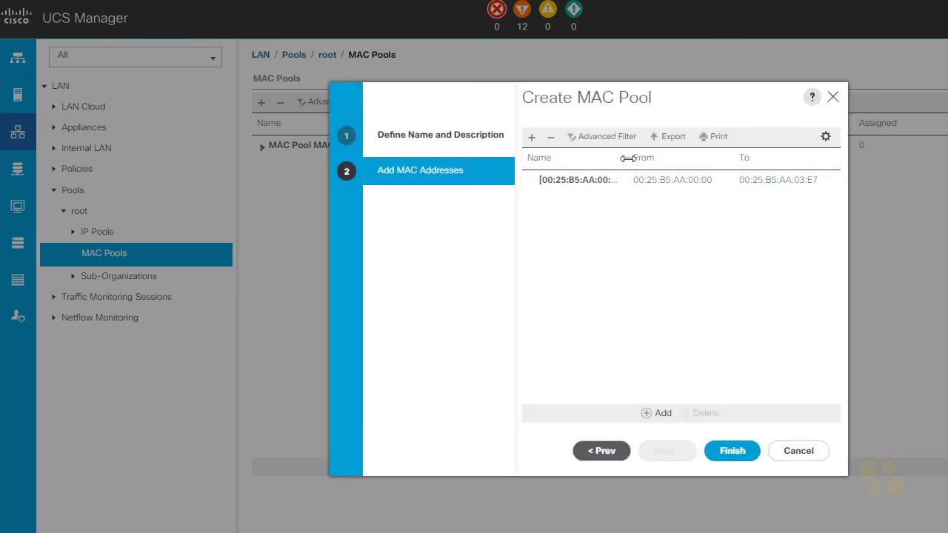
# - Widen the Name column of the address block list and finish creating the MAC-A pool
pyautogui.moveTo(624, 159); pyautogui.dragTo(649, 158)
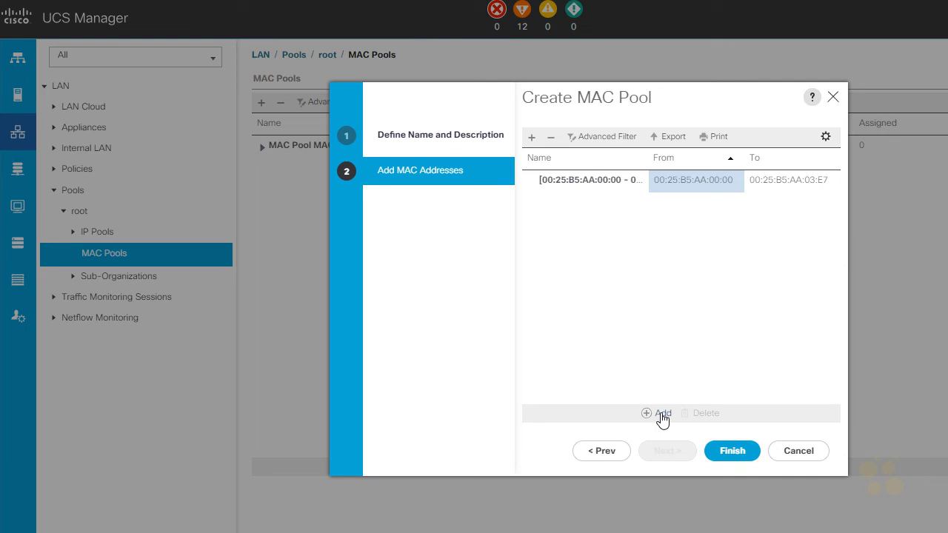
pyautogui.click(721, 451)
pyautogui.click(658, 320)
# - Start another root MAC pool named MAC-B without a description and proceed to its MAC addresses
pyautogui.rightClick(109, 259)
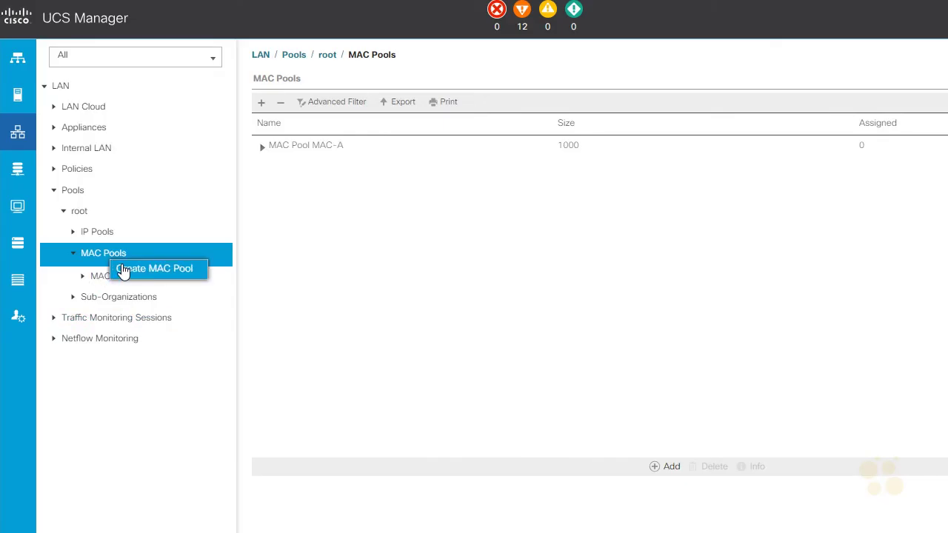
pyautogui.click(185, 270)
pyautogui.click(603, 136)
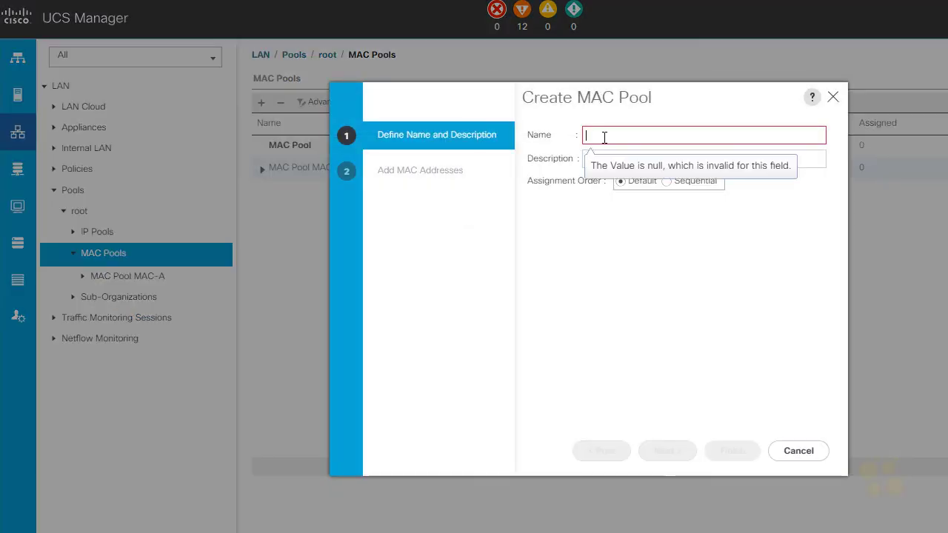
pyautogui.write('MAC-B')
pyautogui.press('Tab')
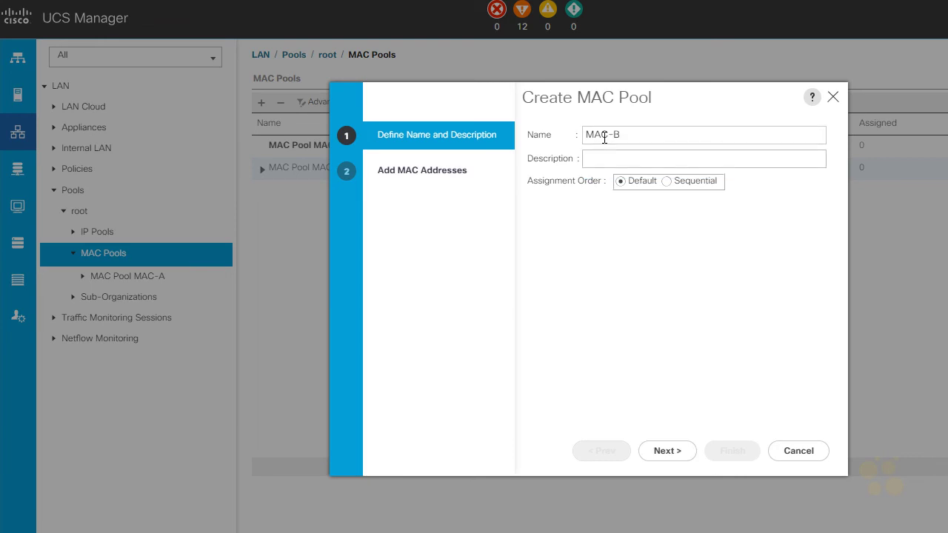
pyautogui.click(681, 452)
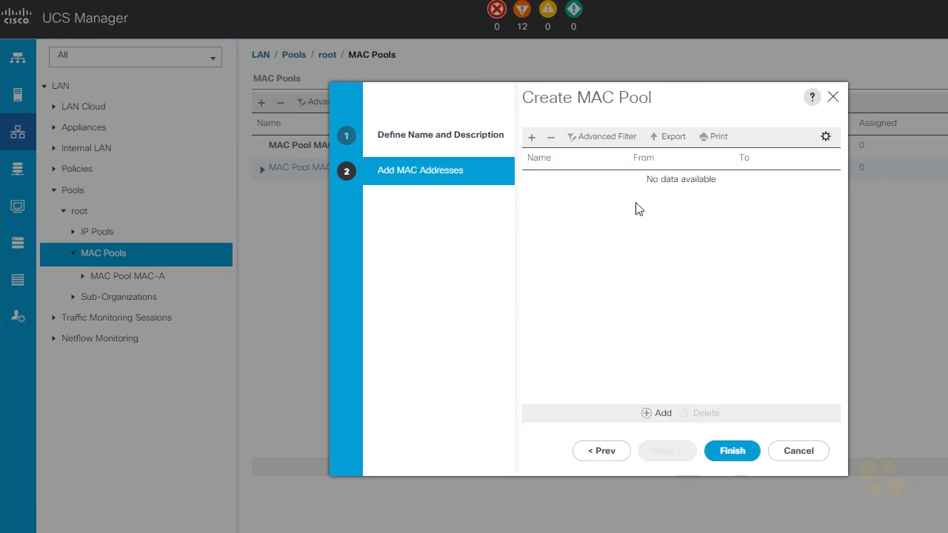
# - Add a block of 1000 MAC addresses starting at 00:25:B5:BB:00:00 to the MAC-B pool
pyautogui.click(655, 413)
pyautogui.click(523, 233)
pyautogui.doubleClick(519, 233)
pyautogui.write('BB:00:00')
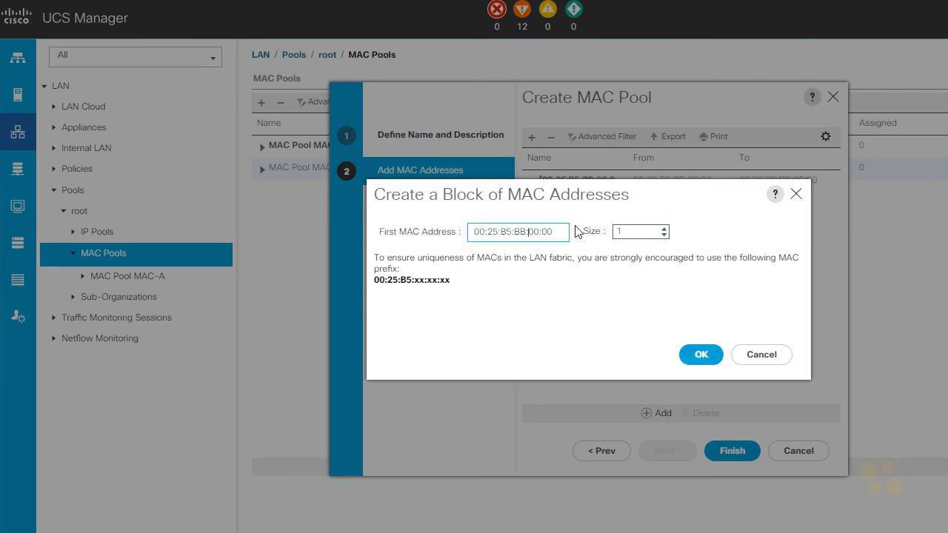
pyautogui.click(649, 235)
pyautogui.write('000')
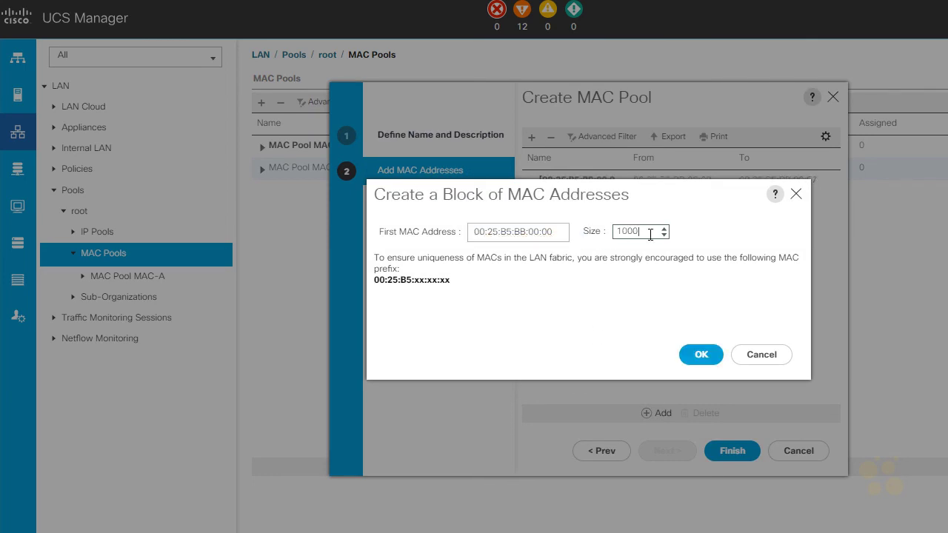
pyautogui.click(701, 356)
# - Finish creating the MAC-B pool and expand MAC-A in the pool list to show its address block
pyautogui.click(738, 453)
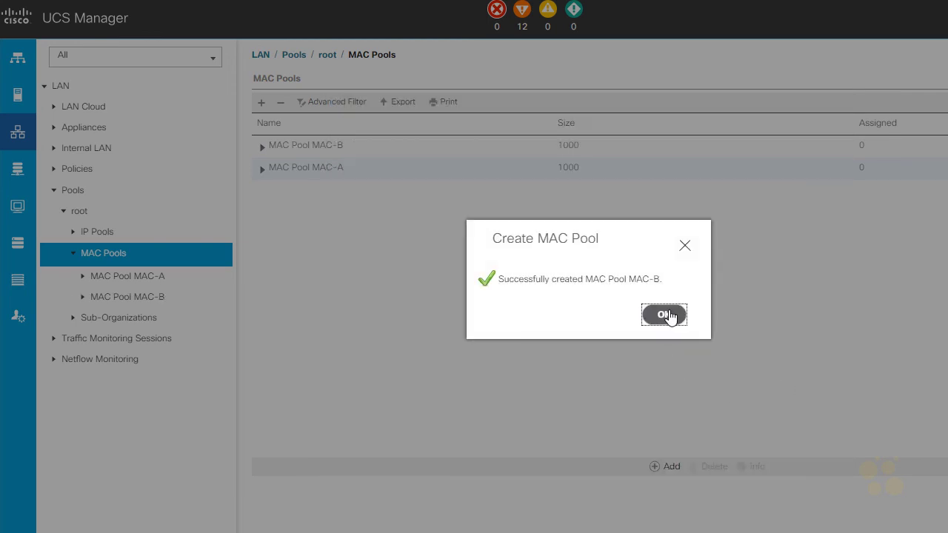
pyautogui.click(665, 315)
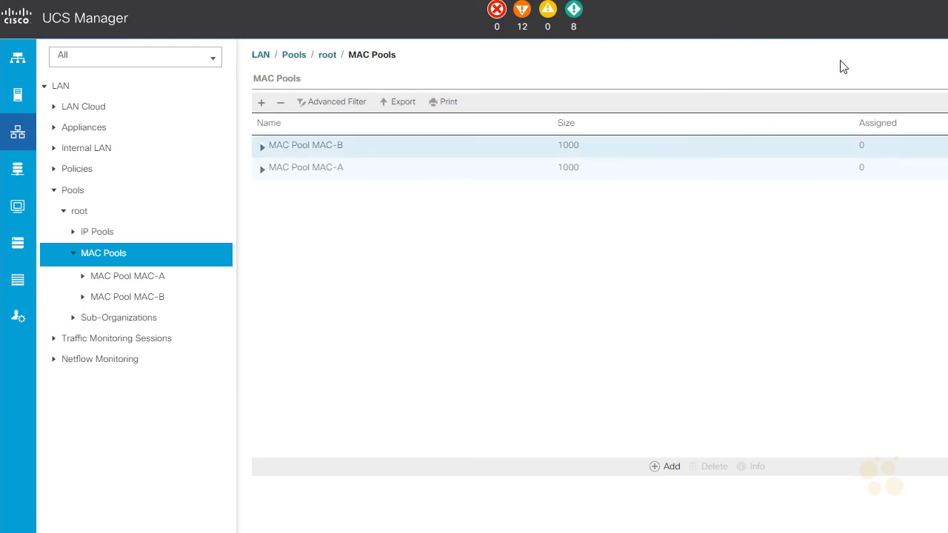
pyautogui.click(262, 168)
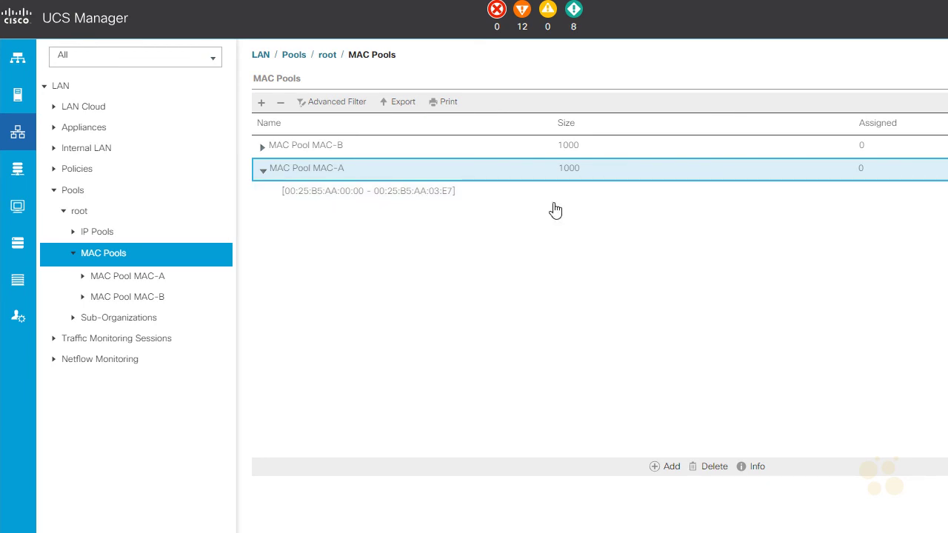
# - Start a block of IPv4 addresses in the root ext-mgmt IP pool, beginning at 10.1.1.100
pyautogui.click(71, 232)
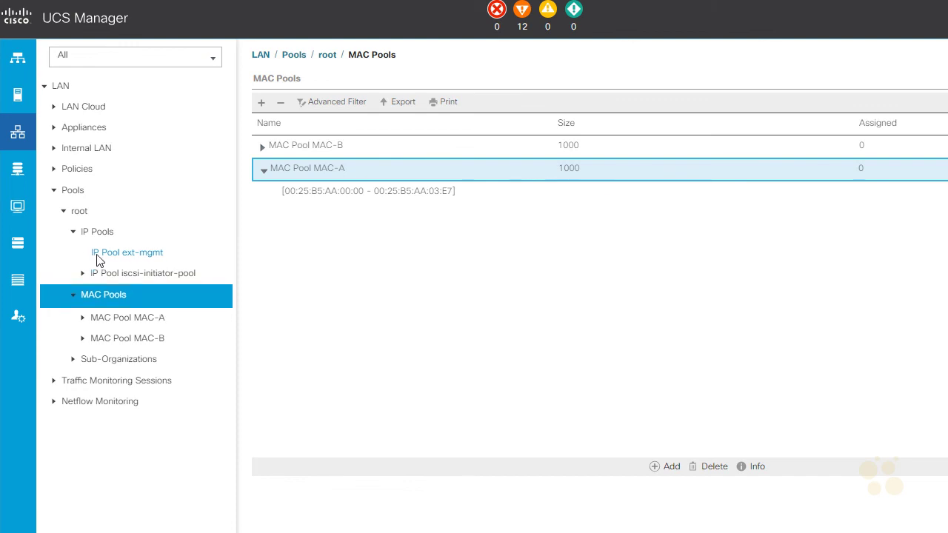
pyautogui.click(102, 257)
pyautogui.rightClick(102, 256)
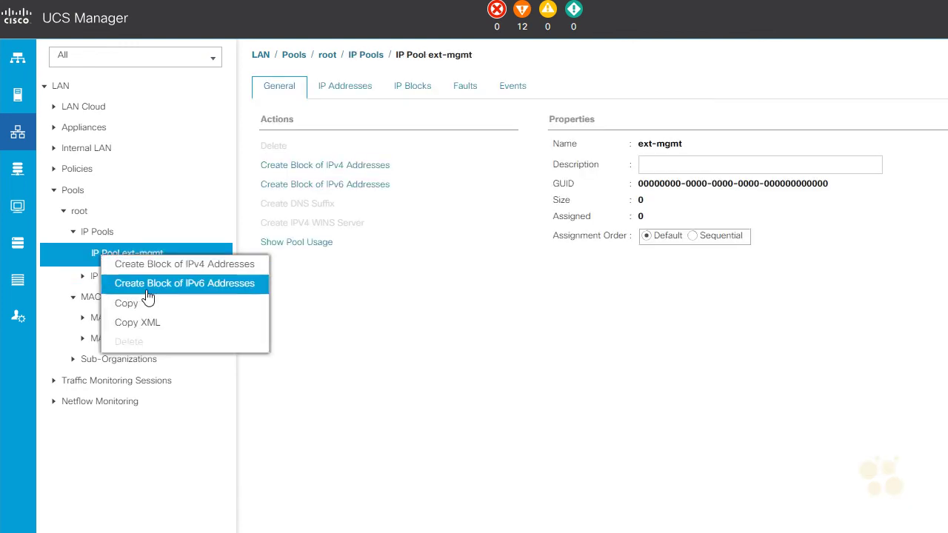
pyautogui.click(178, 265)
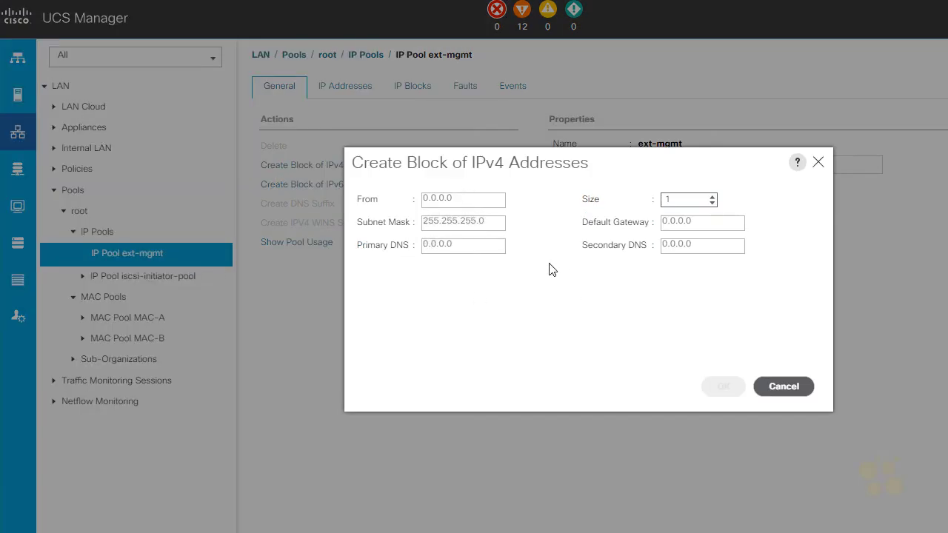
pyautogui.click(470, 198)
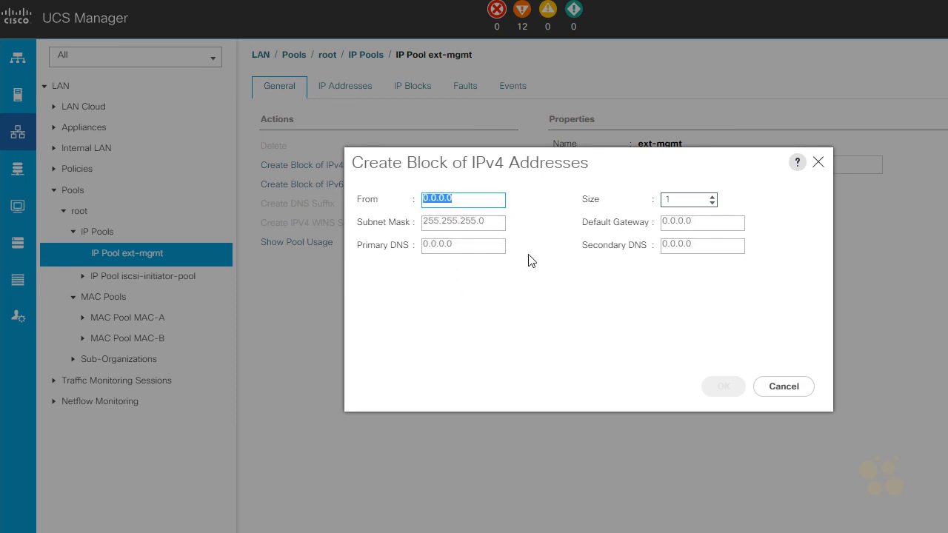
pyautogui.write('10')
pyautogui.write('.1')
pyautogui.write('00')
# - Set the IPv4 block's size to 16 and its default gateway to 10.1.1.254, and create the block
pyautogui.click(684, 202)
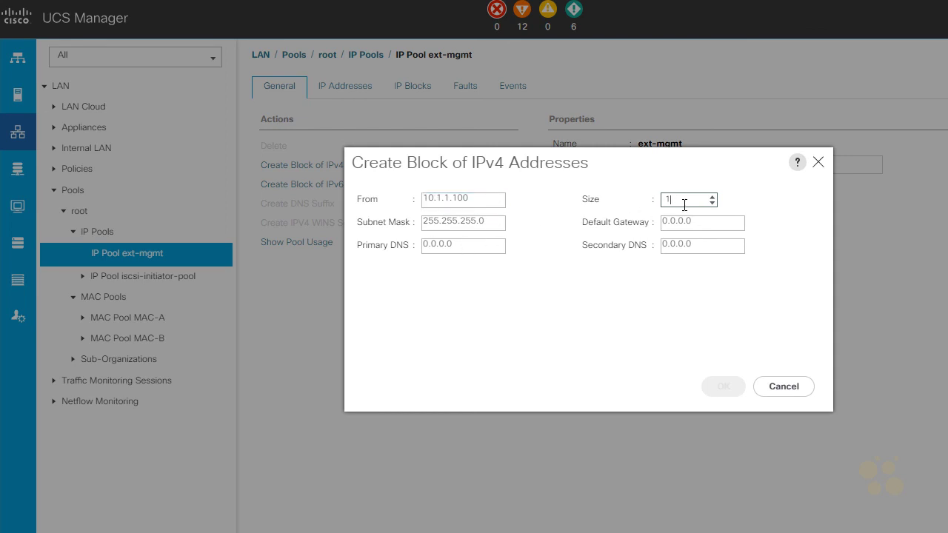
pyautogui.write('0')
pyautogui.press('BackSpace')
pyautogui.press('BackSpace')
pyautogui.write('16')
pyautogui.moveTo(688, 222); pyautogui.dragTo(657, 222)
pyautogui.write('10.1.1.254')
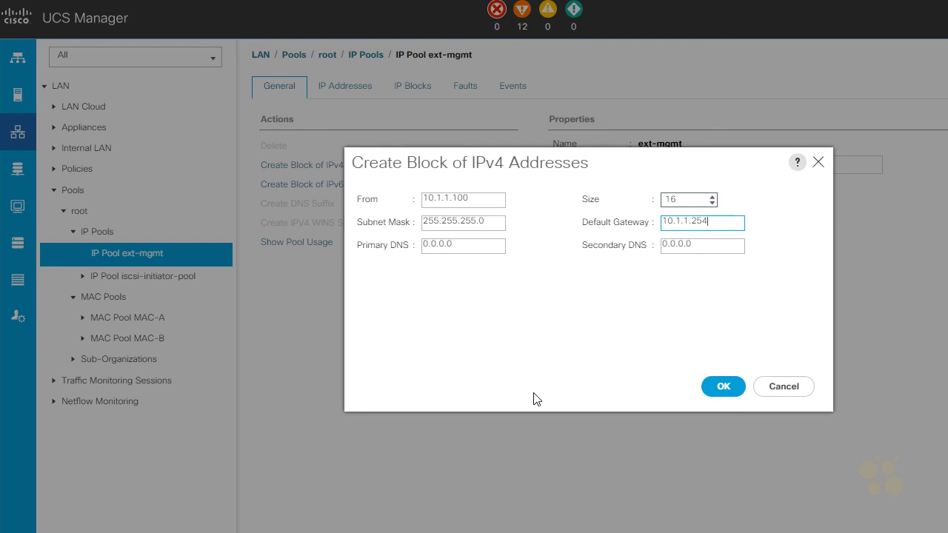
pyautogui.click(738, 389)
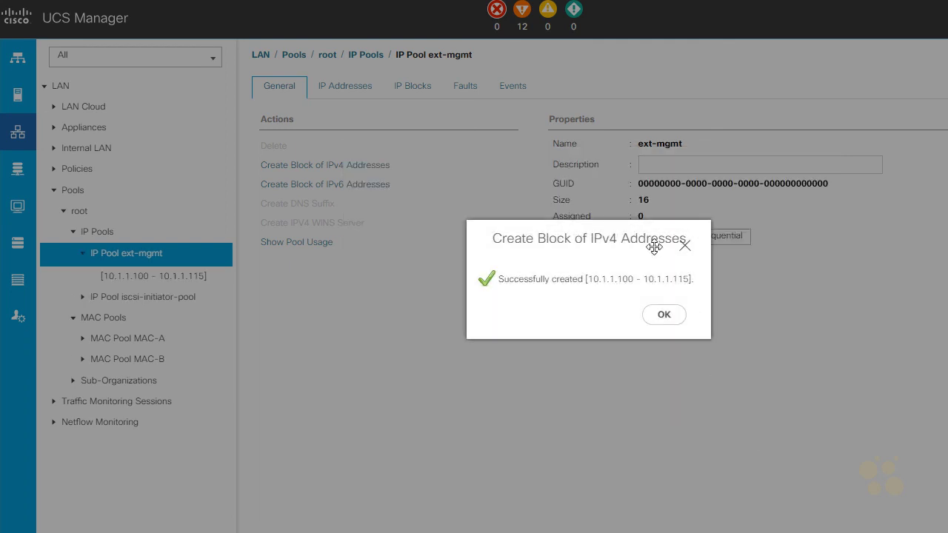
pyautogui.click(666, 316)
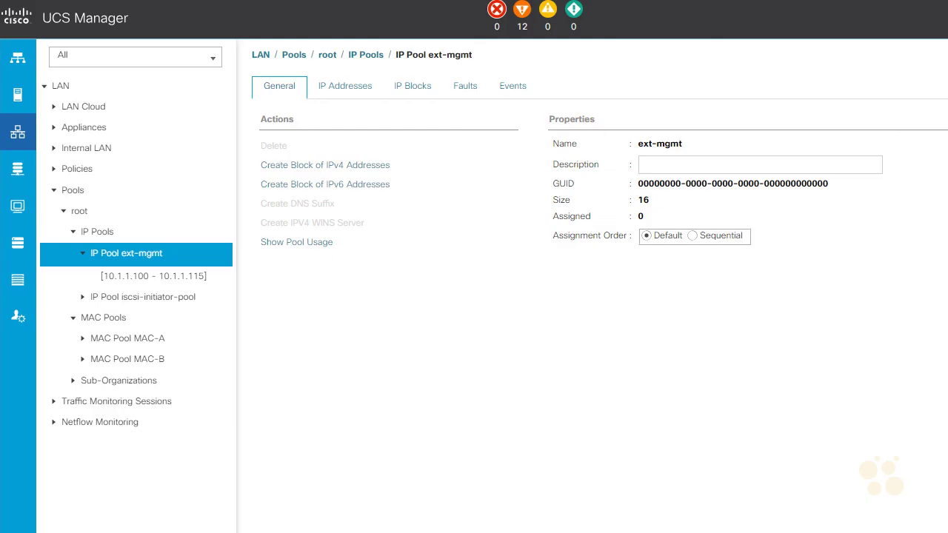